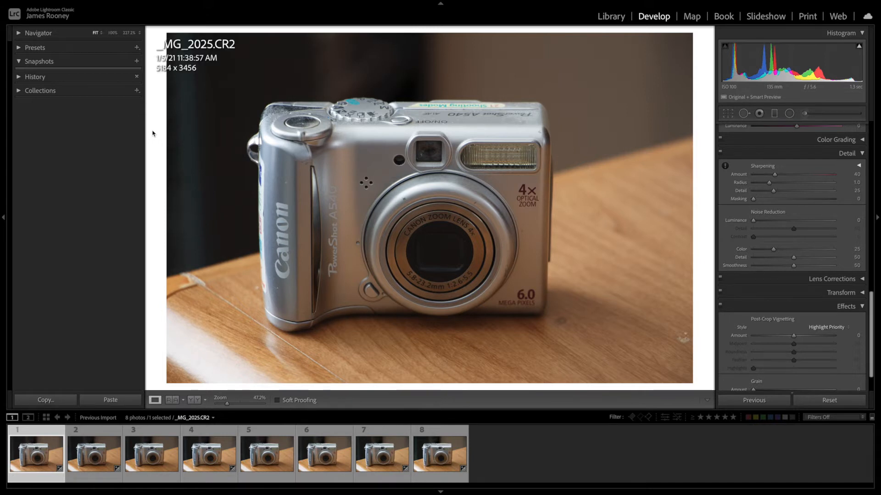
# - Overlay the exposure information on the image and browse the eight camera photos to compare their ISO settings
pyautogui.press('i')
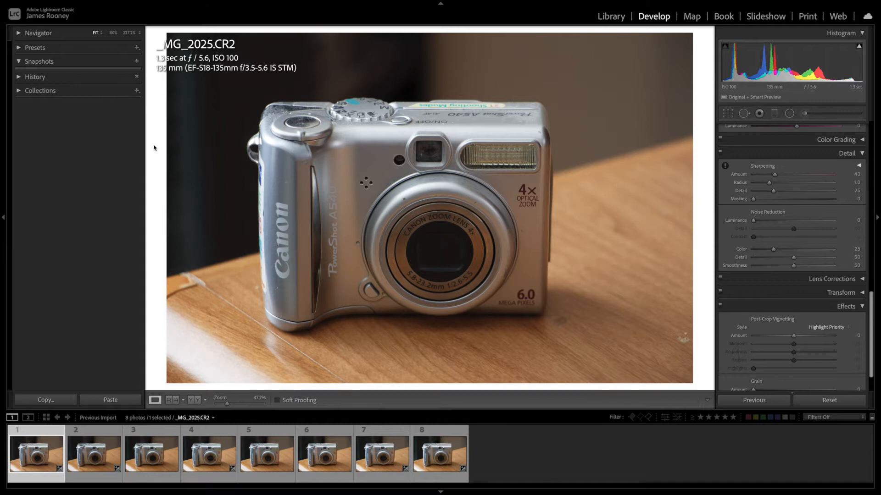
pyautogui.press('Right')
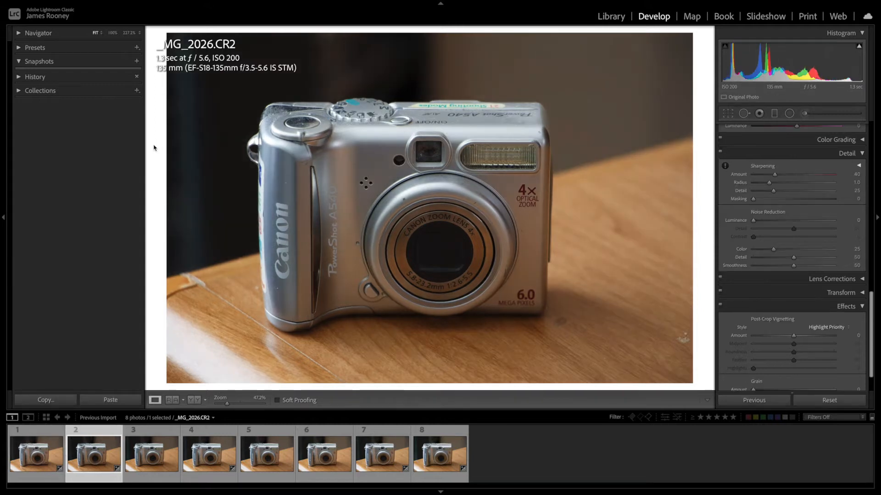
pyautogui.press('Right')
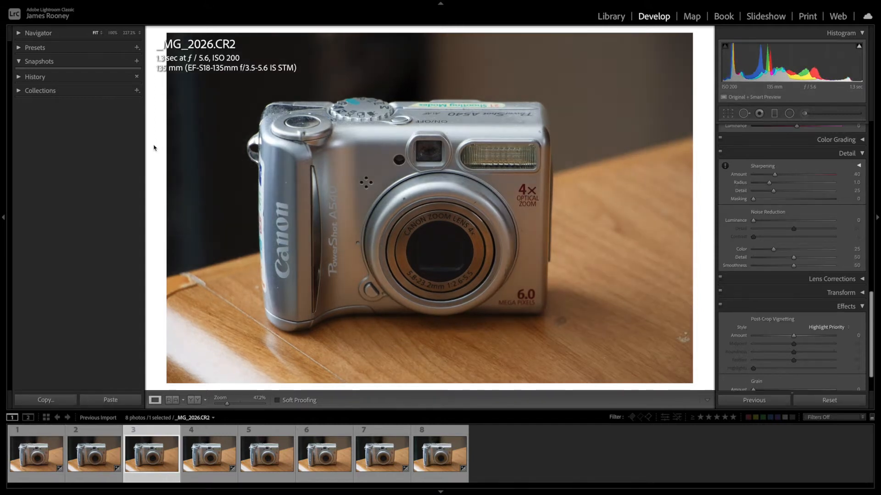
pyautogui.press('Right')
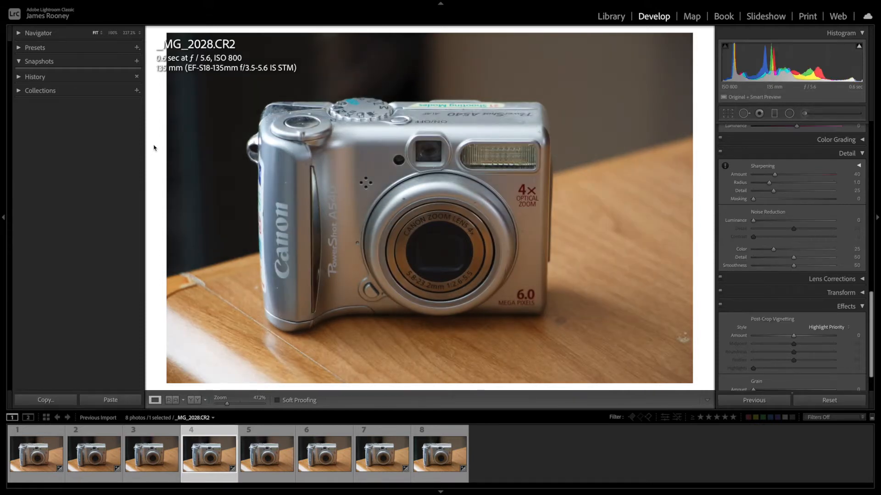
pyautogui.press('Right')
pyautogui.press('Right')
pyautogui.press('Right')
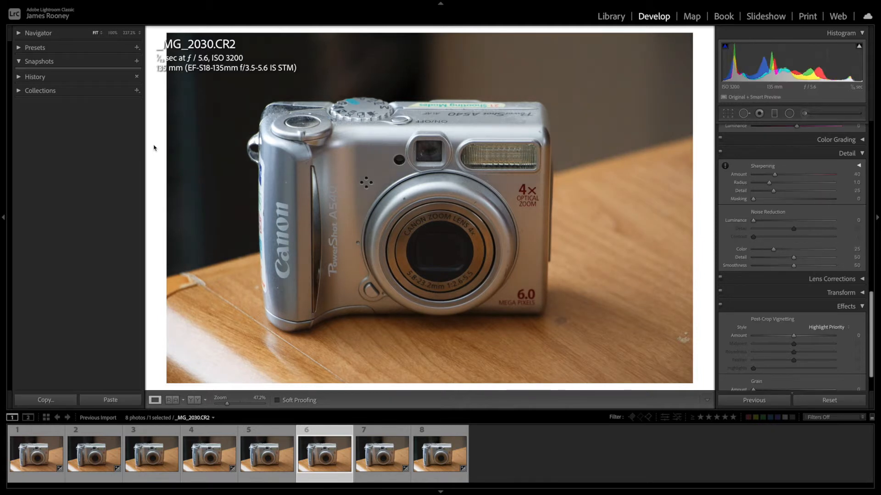
pyautogui.press('Right')
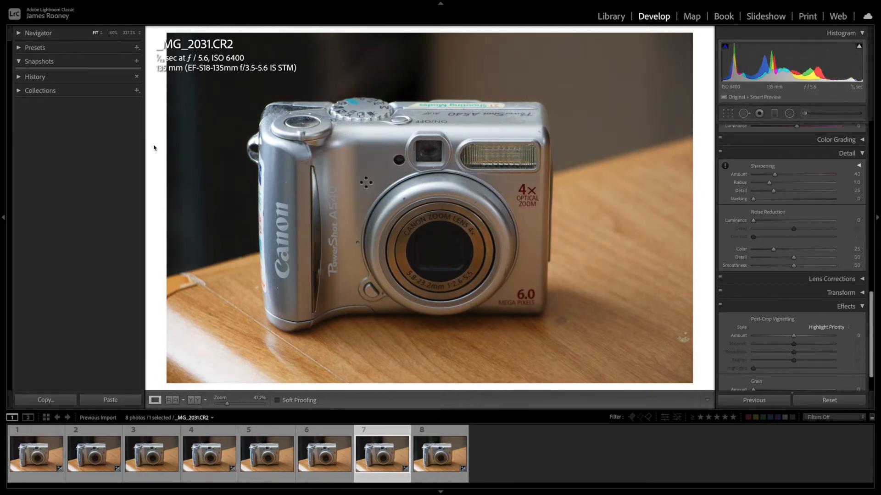
pyautogui.press('Right')
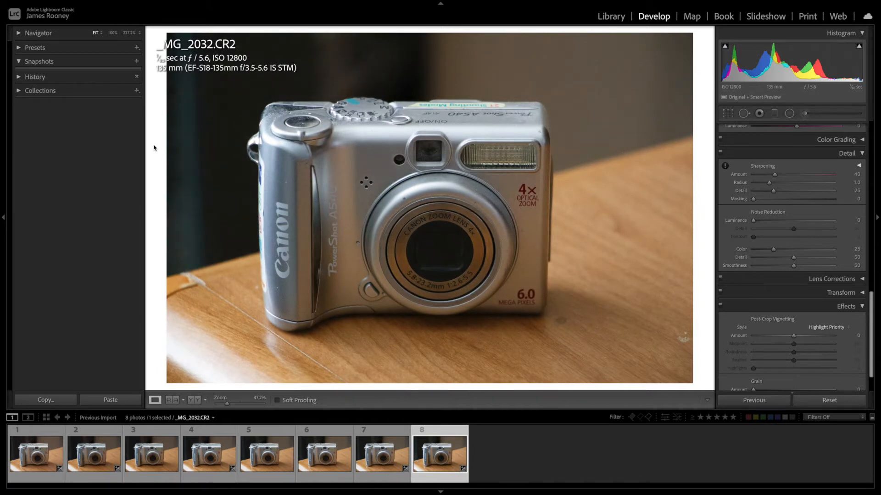
pyautogui.press('Left')
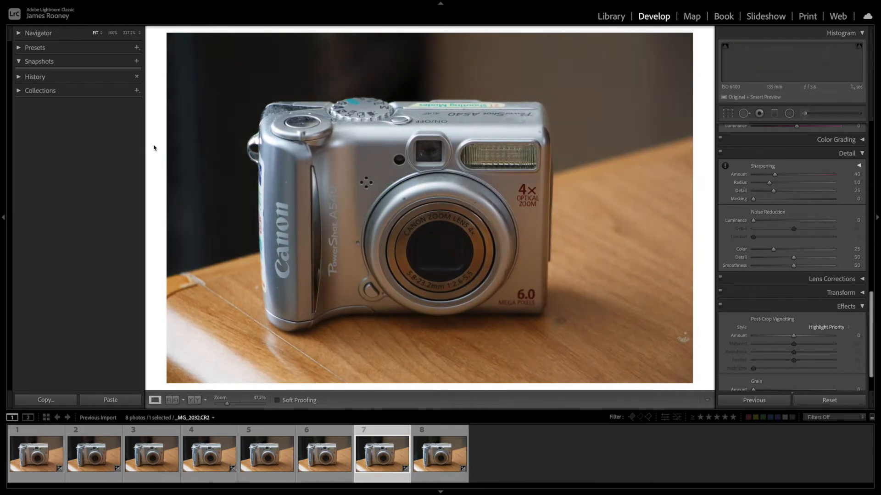
pyautogui.press('Left')
pyautogui.press('Left')
pyautogui.press('Left')
pyautogui.press('Left')
pyautogui.press('Left')
pyautogui.press('Left')
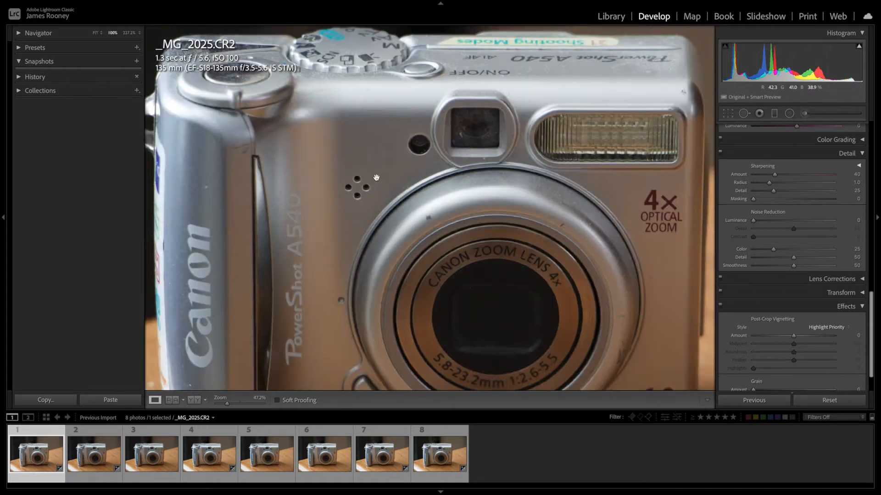
# - Inspect the noise and detail of _MG_2025.CR2 at 100% around the lens, the camera's top and its body
pyautogui.click(386, 210)
pyautogui.moveTo(426, 247); pyautogui.dragTo(431, 141)
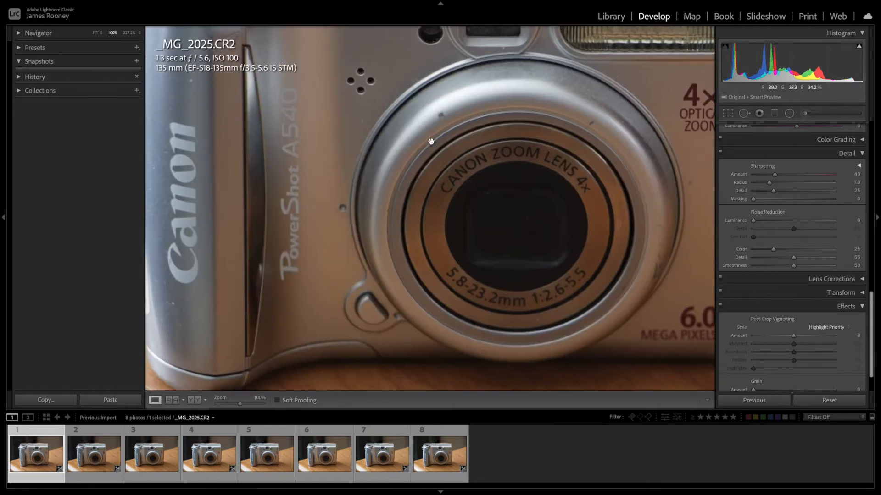
pyautogui.moveTo(540, 207); pyautogui.dragTo(344, 187)
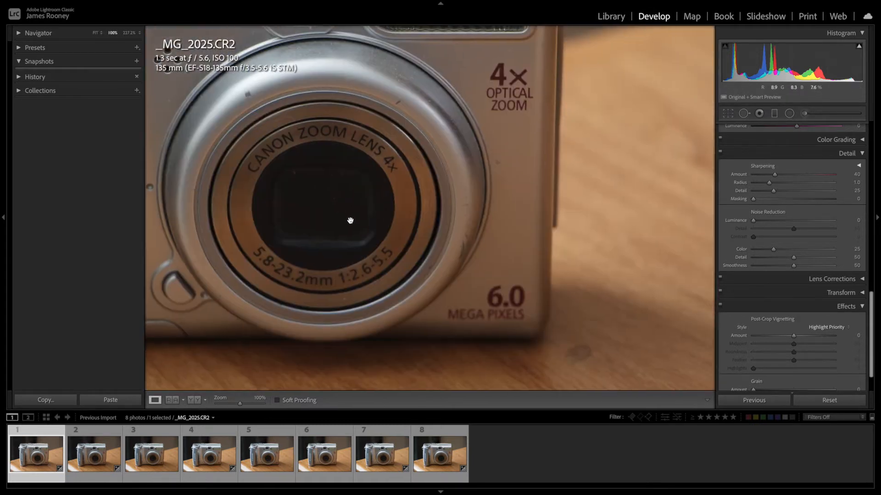
pyautogui.moveTo(454, 201); pyautogui.dragTo(454, 234)
pyautogui.moveTo(327, 147); pyautogui.dragTo(478, 182)
pyautogui.moveTo(393, 191); pyautogui.dragTo(475, 132)
pyautogui.moveTo(430, 173); pyautogui.dragTo(444, 205)
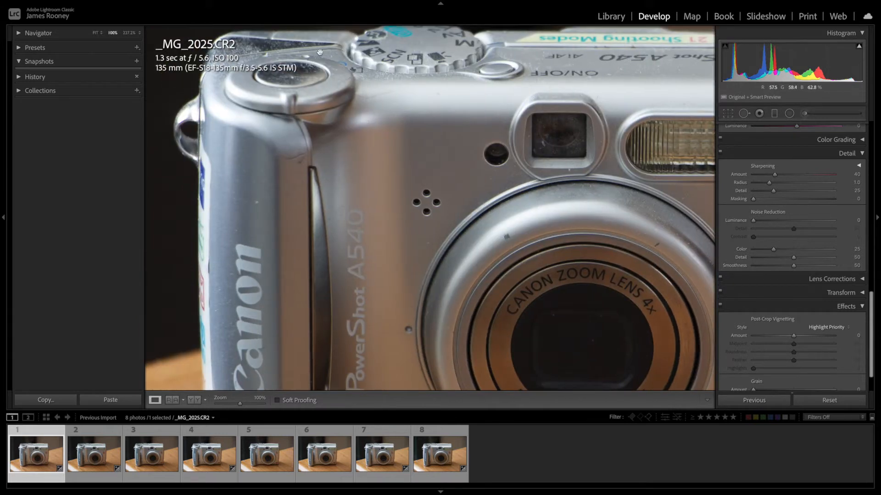
pyautogui.moveTo(452, 182); pyautogui.dragTo(404, 116)
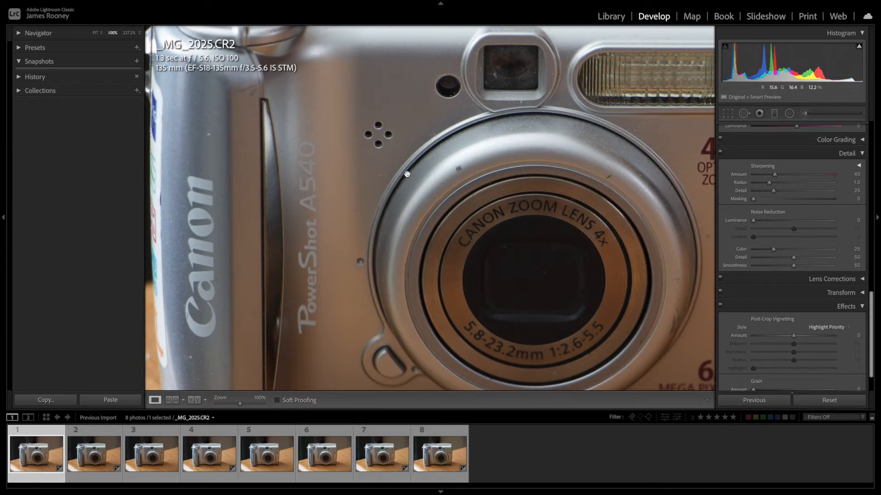
pyautogui.moveTo(405, 174); pyautogui.dragTo(374, 119)
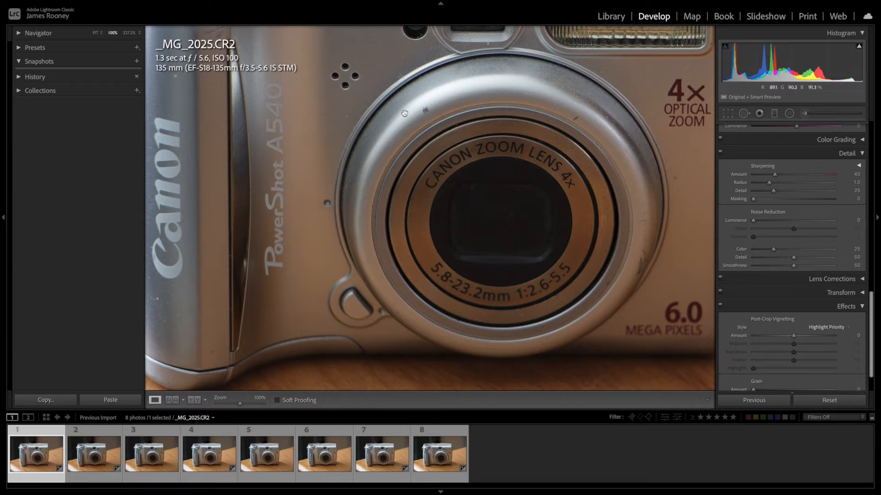
pyautogui.click(396, 145)
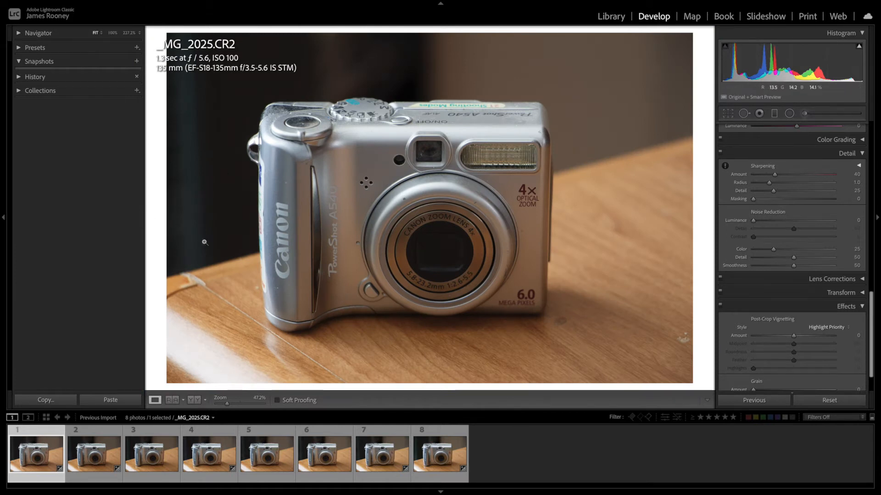
# - Compare the full view of _MG_2032.CR2 (ISO 12800) with that of _MG_2025.CR2 (ISO 100)
pyautogui.click(451, 456)
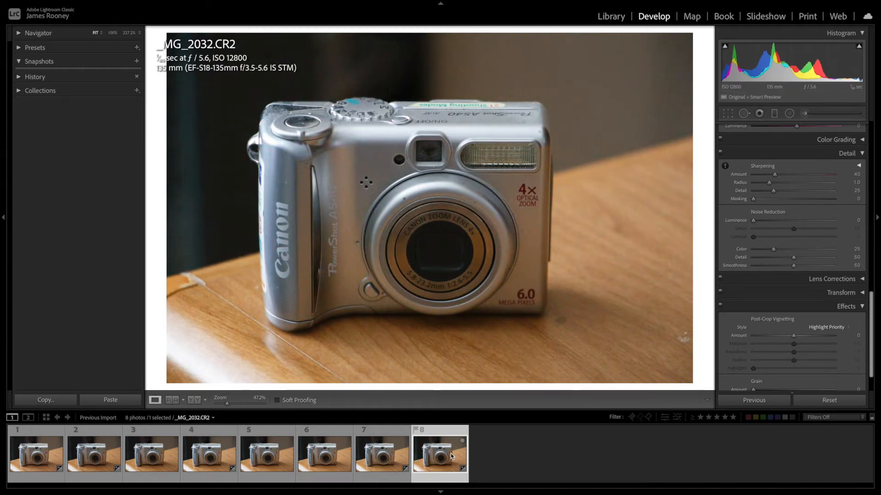
pyautogui.click(51, 452)
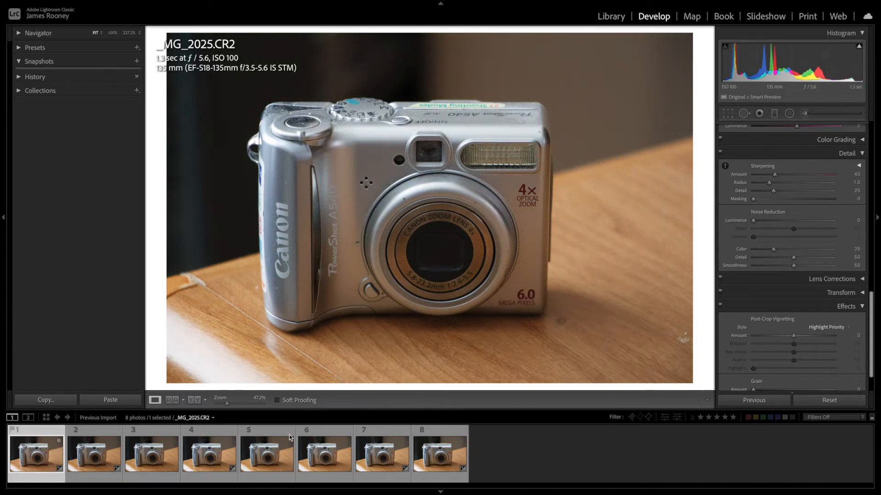
pyautogui.click(431, 449)
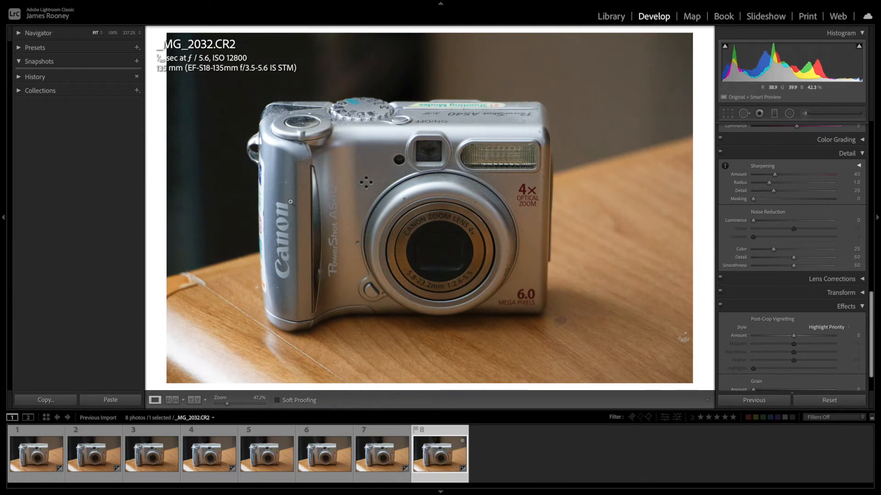
# - Examine the grain in _MG_2032.CR2 at 100% across the lens, dark background, mode dial and flash
pyautogui.click(408, 245)
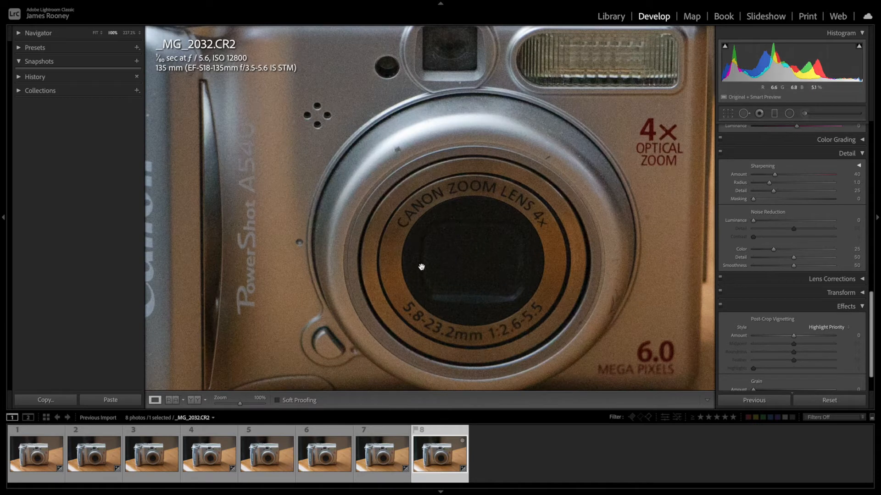
pyautogui.moveTo(425, 264); pyautogui.dragTo(367, 180)
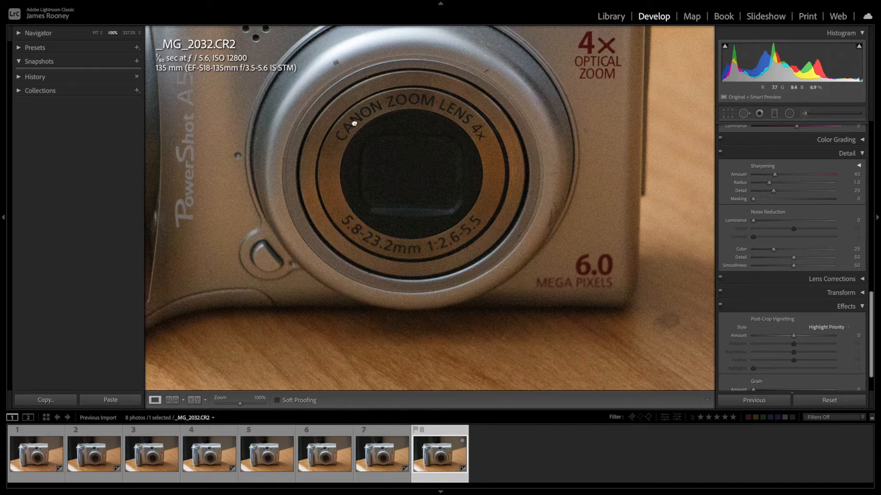
pyautogui.moveTo(352, 120); pyautogui.dragTo(491, 284)
pyautogui.moveTo(338, 31); pyautogui.dragTo(402, 142)
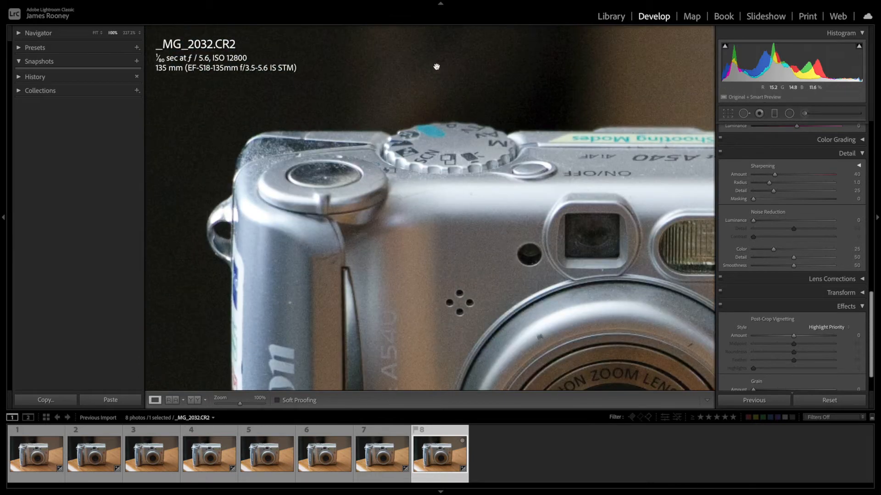
pyautogui.moveTo(433, 200); pyautogui.dragTo(362, 106)
pyautogui.moveTo(429, 169); pyautogui.dragTo(436, 188)
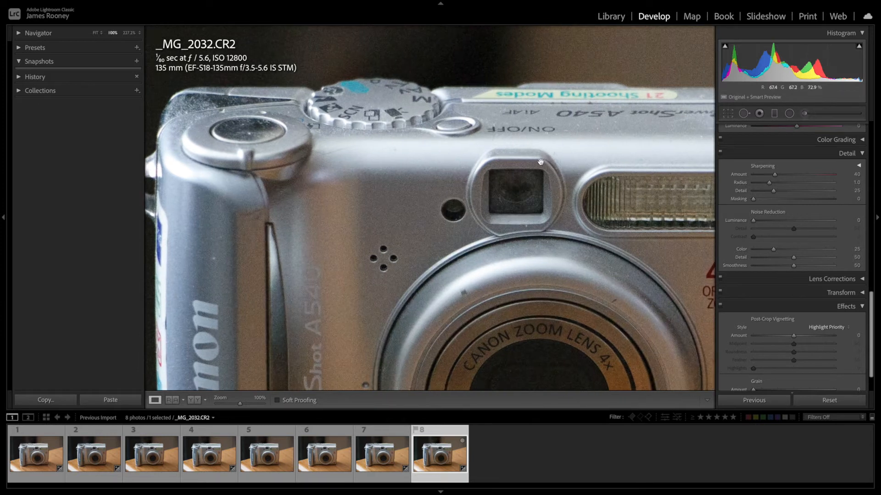
pyautogui.moveTo(618, 200); pyautogui.dragTo(559, 179)
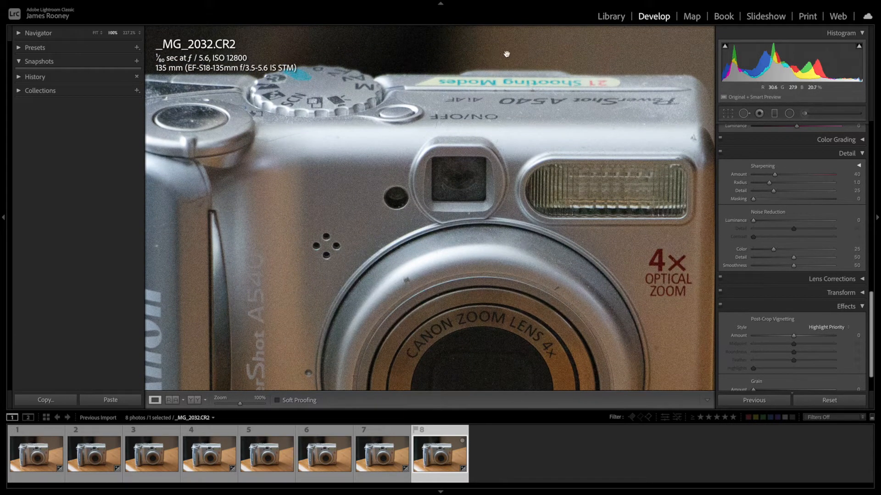
# - Hide the filmstrip and set Luminance noise reduction to 55 on _MG_2032.CR2, ending with the whole photo in view
pyautogui.click(440, 492)
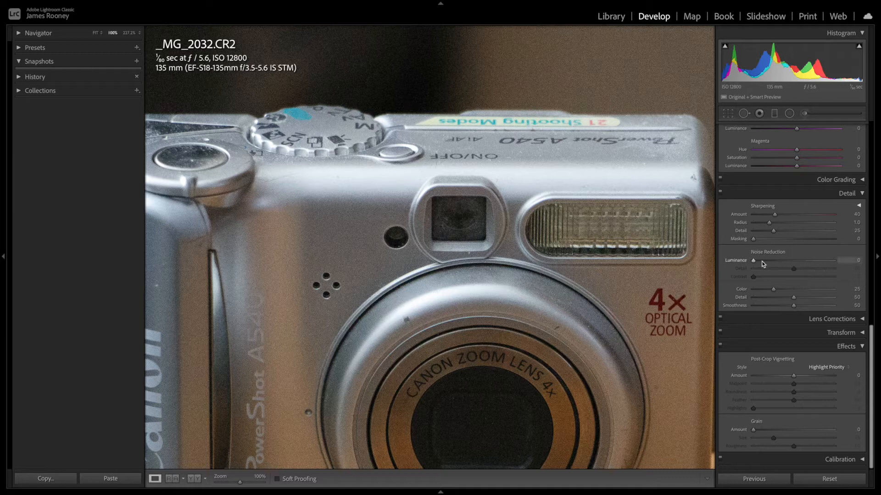
pyautogui.moveTo(754, 262); pyautogui.dragTo(795, 264)
pyautogui.moveTo(799, 263); pyautogui.dragTo(796, 264)
pyautogui.moveTo(798, 266); pyautogui.dragTo(797, 264)
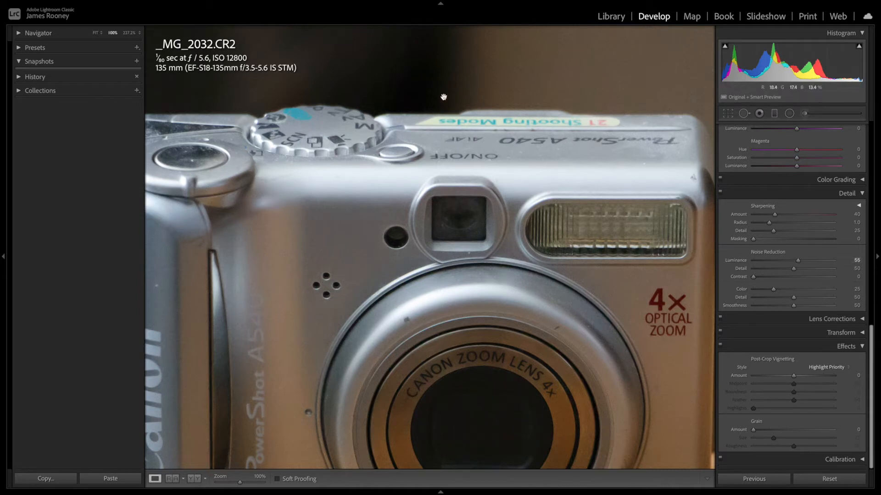
pyautogui.click(497, 123)
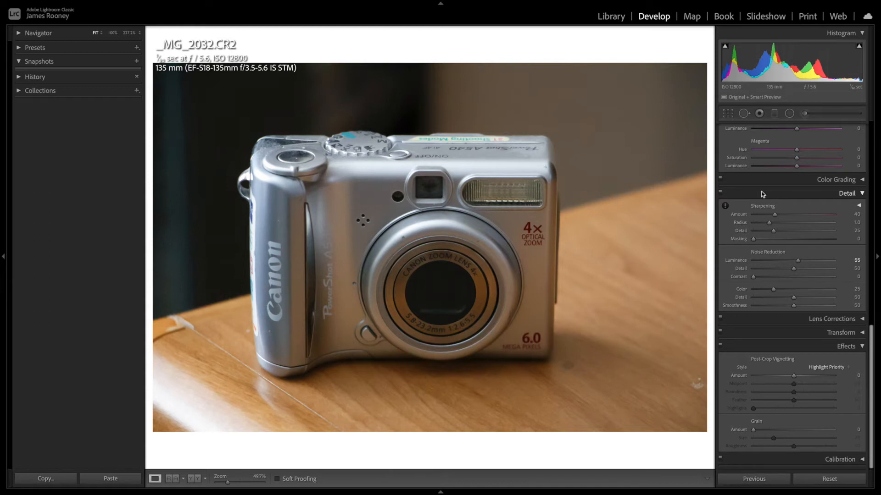
# - Sharpen _MG_2032.CR2 with an Amount of 114 and Masking of 84, using the black-and-white mask preview to limit it to edges
pyautogui.press('alt')
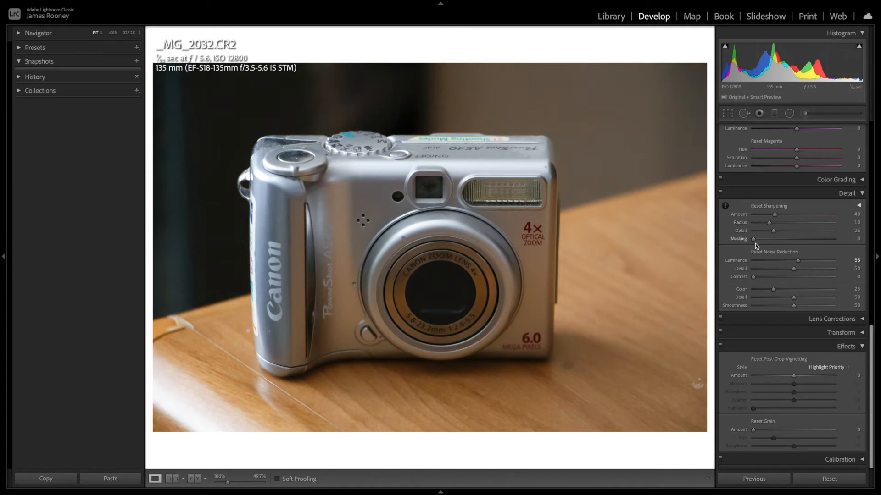
pyautogui.moveTo(754, 240)
pyautogui.mouseDown()
pyautogui.moveTo(801, 237)
pyautogui.moveTo(767, 240)
pyautogui.mouseUp()
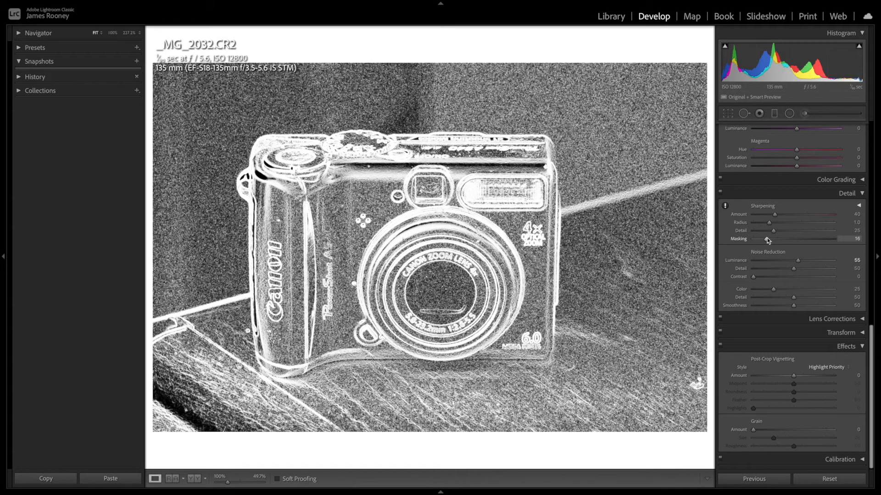
pyautogui.moveTo(768, 240); pyautogui.dragTo(775, 238)
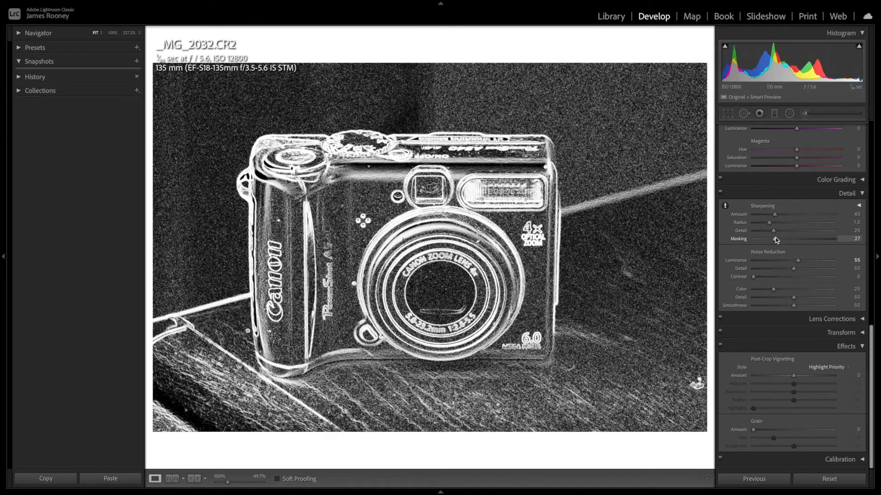
pyautogui.moveTo(775, 238); pyautogui.dragTo(823, 239)
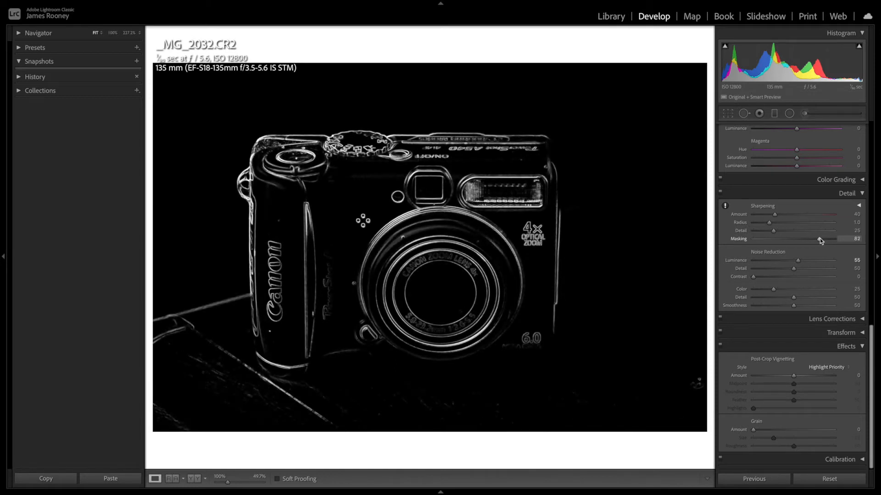
pyautogui.moveTo(819, 238); pyautogui.dragTo(816, 240)
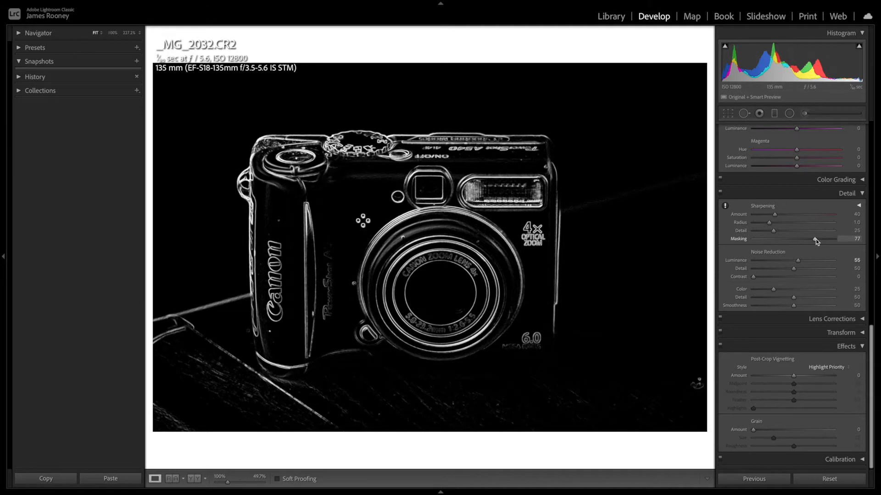
pyautogui.moveTo(814, 238)
pyautogui.mouseDown()
pyautogui.moveTo(805, 240)
pyautogui.moveTo(824, 239)
pyautogui.moveTo(816, 240)
pyautogui.mouseUp()
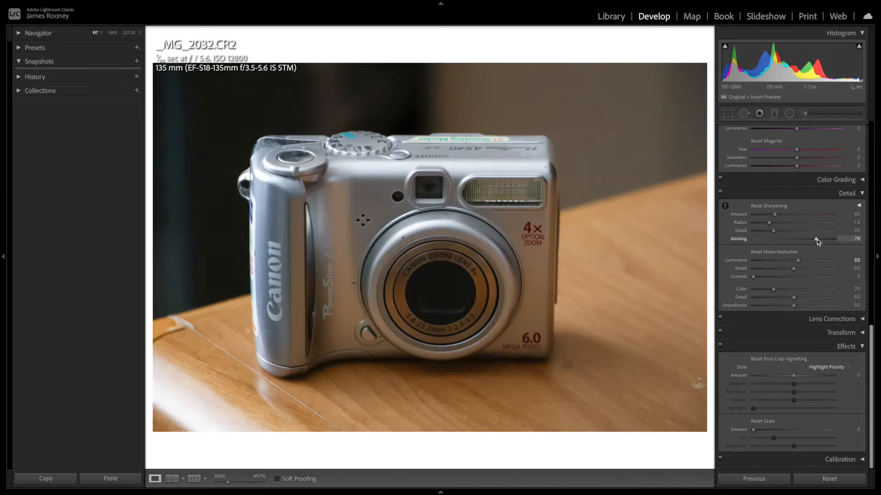
pyautogui.moveTo(775, 217); pyautogui.dragTo(814, 220)
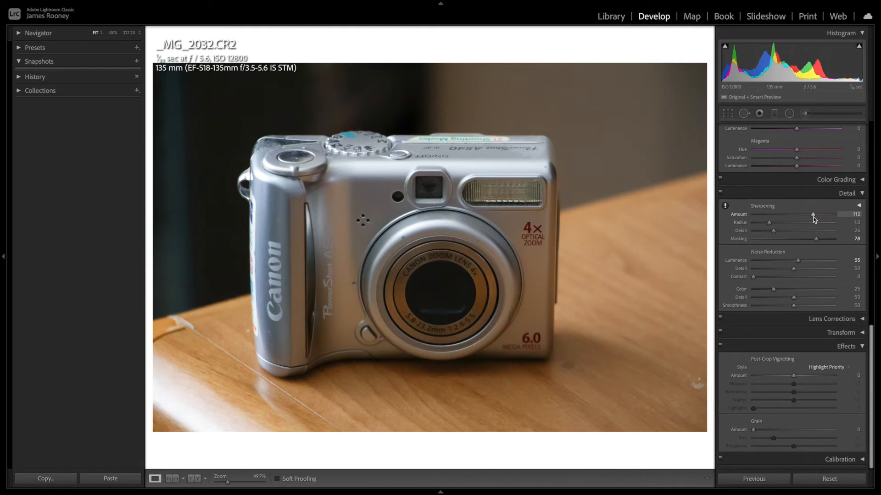
pyautogui.press('alt')
pyautogui.moveTo(815, 239); pyautogui.dragTo(821, 238)
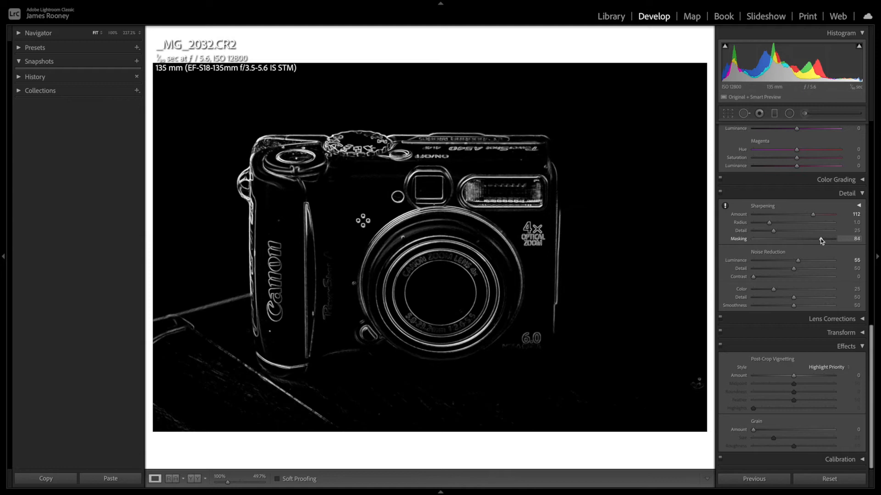
pyautogui.moveTo(821, 240); pyautogui.dragTo(815, 218)
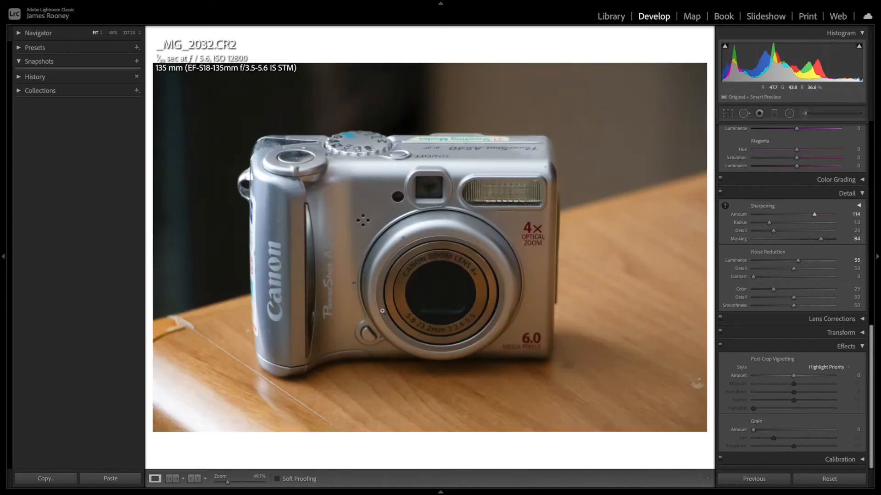
# - Bring back the filmstrip, clear the Luminance noise reduction on _MG_2032.CR2 to view its grain, and set it to 61
pyautogui.click(441, 492)
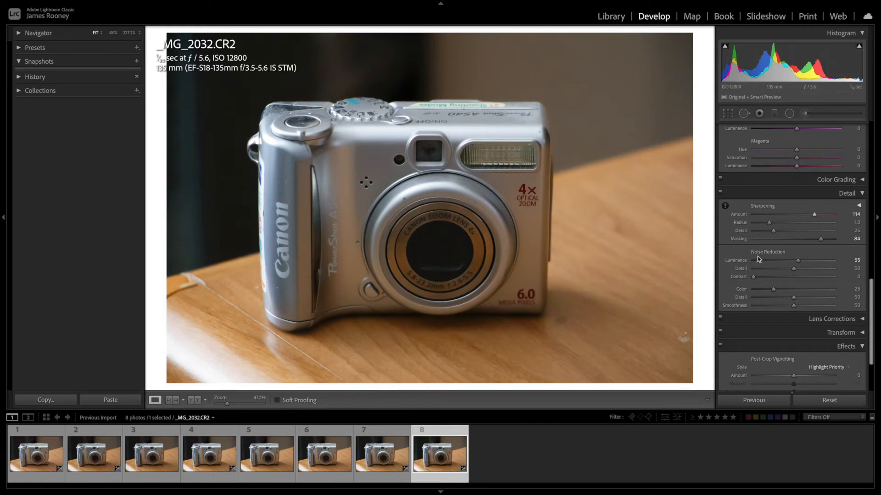
pyautogui.moveTo(797, 261); pyautogui.dragTo(706, 262)
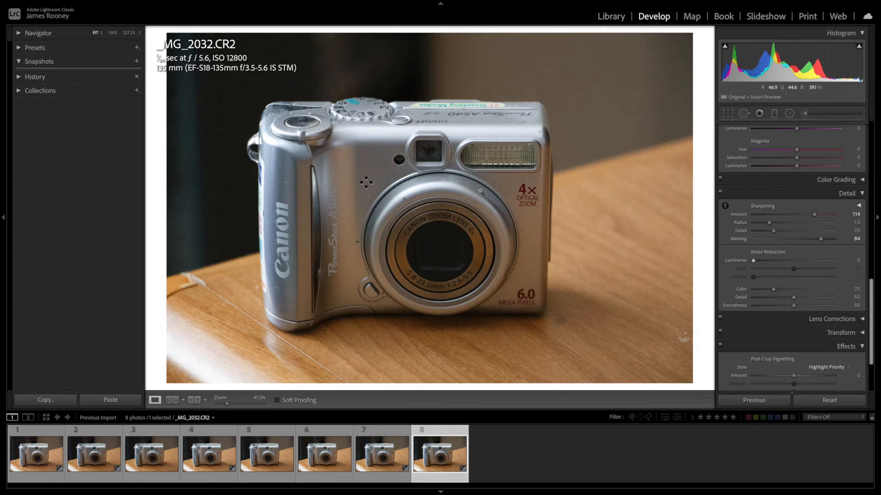
pyautogui.moveTo(753, 260); pyautogui.dragTo(763, 261)
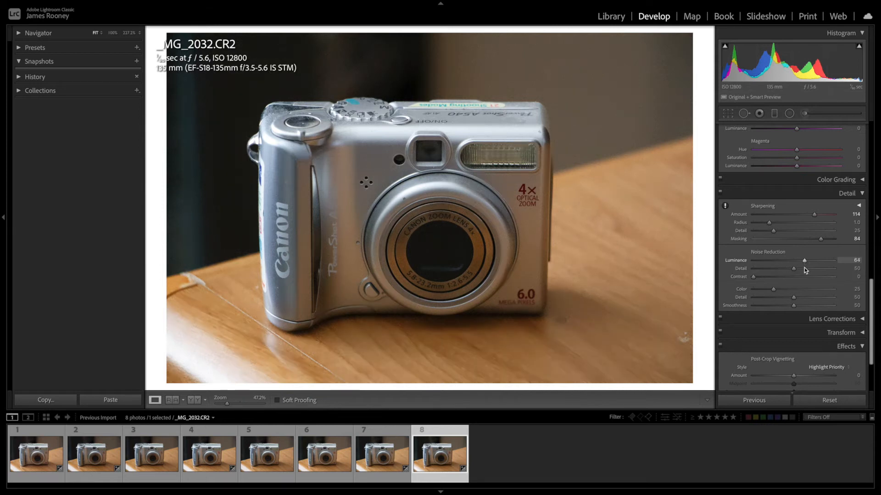
pyautogui.moveTo(805, 268); pyautogui.dragTo(802, 271)
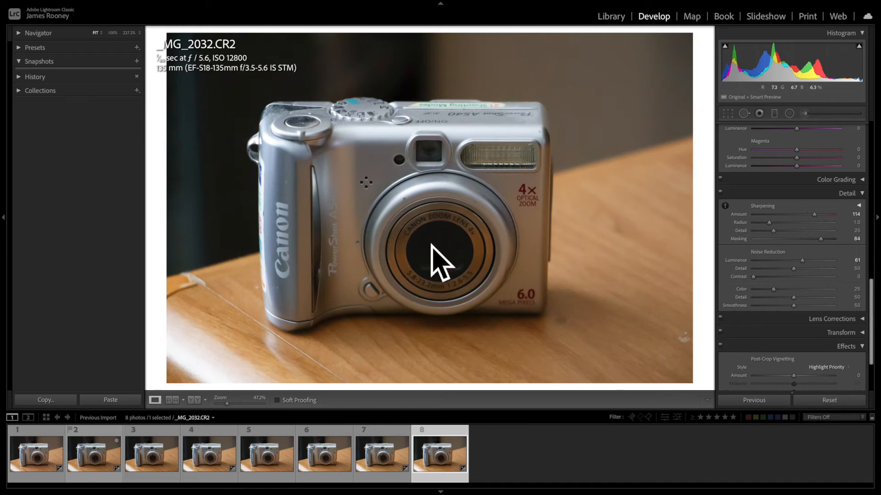
# - Compare the noise-reduced _MG_2032.CR2 (ISO 12800) with the unedited _MG_2025.CR2 (ISO 100)
pyautogui.click(39, 460)
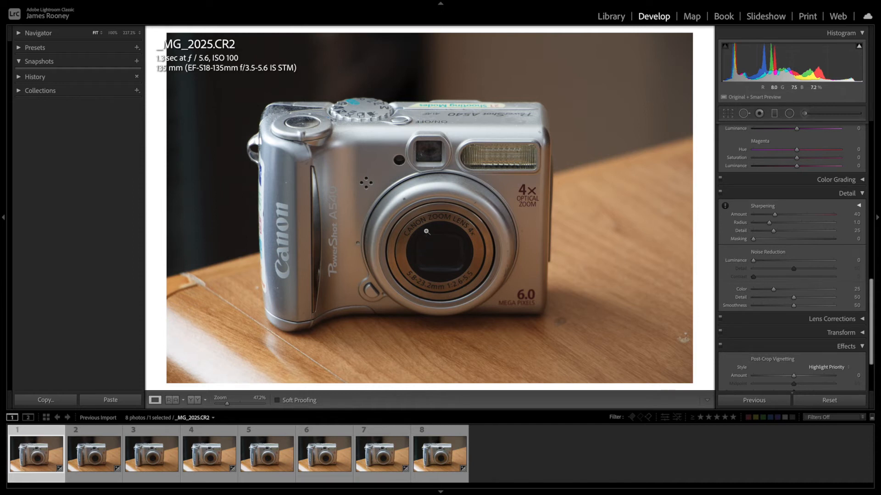
pyautogui.click(456, 458)
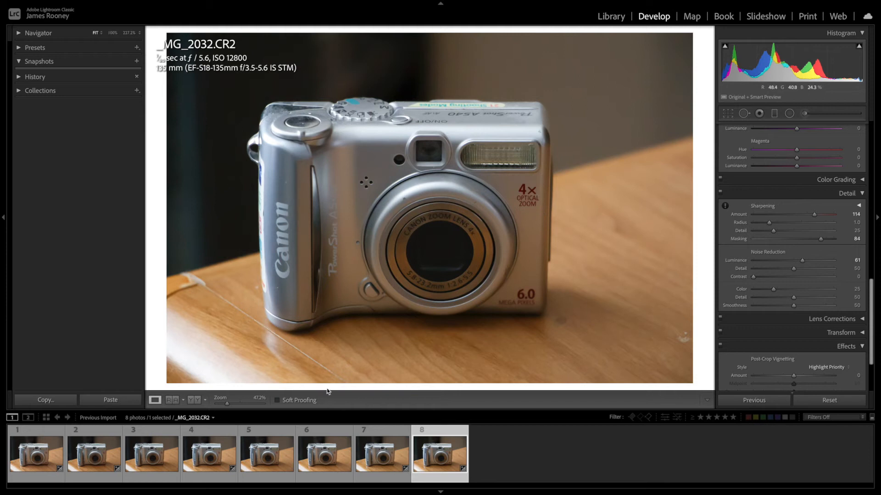
# - Set Luminance noise reduction to 41 on _MG_2029.CR2 (ISO 1600) and sharpen it with Masking 76 and Amount 68
pyautogui.click(214, 449)
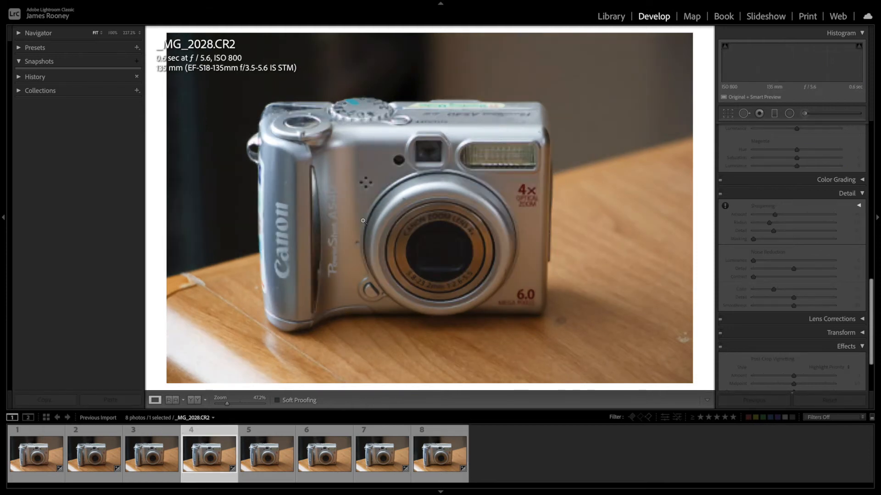
pyautogui.press('Right')
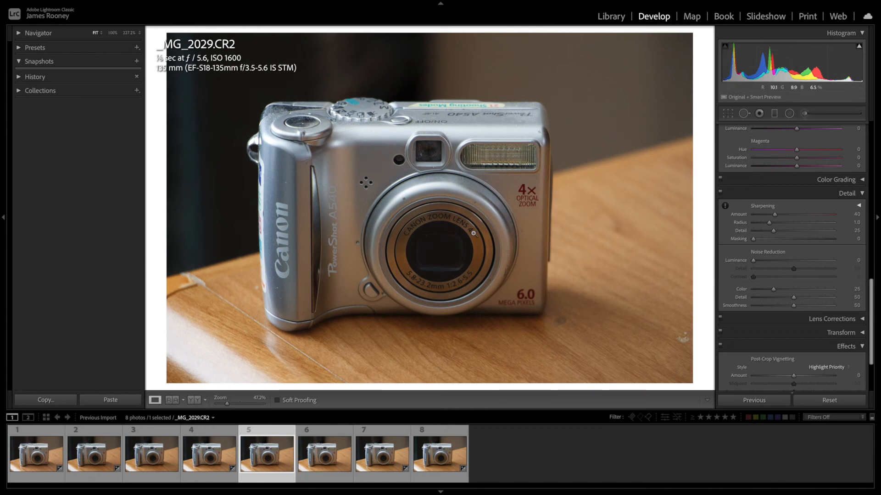
pyautogui.moveTo(753, 260); pyautogui.dragTo(790, 263)
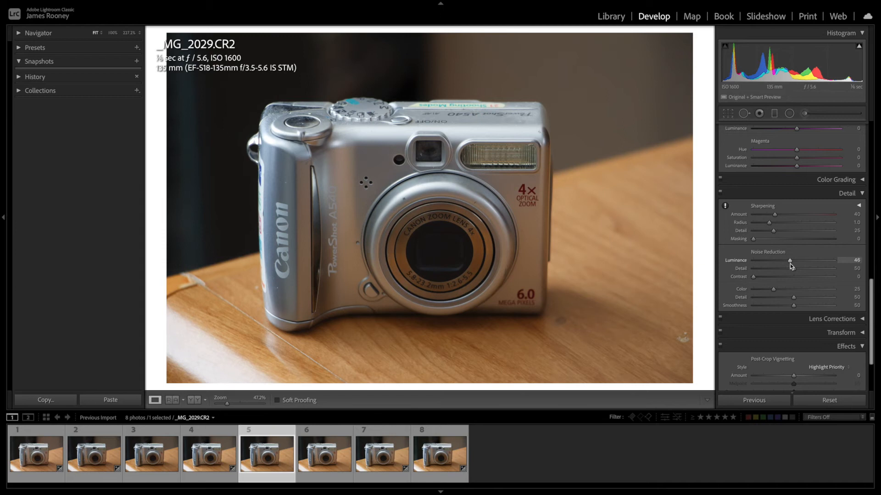
pyautogui.press('alt')
pyautogui.moveTo(756, 238); pyautogui.dragTo(816, 241)
pyautogui.moveTo(774, 217)
pyautogui.mouseDown()
pyautogui.moveTo(807, 221)
pyautogui.moveTo(790, 219)
pyautogui.mouseUp()
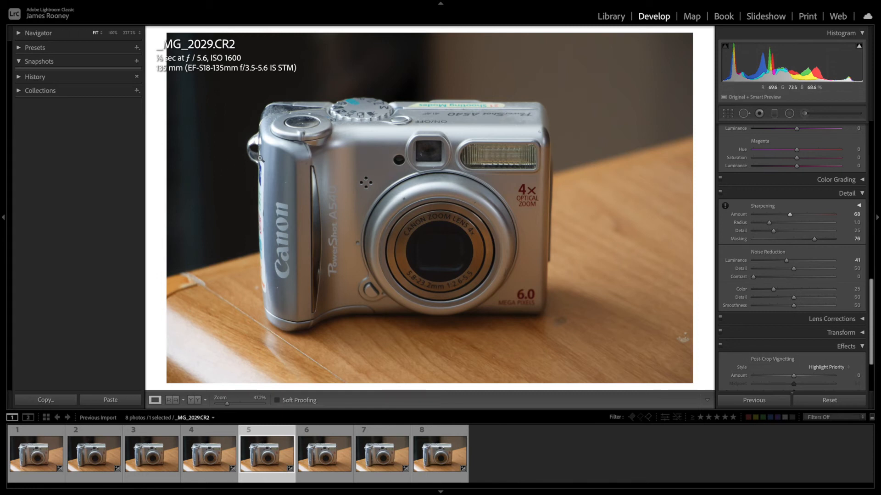
# - Set Luminance noise reduction to 63 on _MG_2030.CR2 (ISO 3200) and sharpen it with Masking 78 and Amount 81
pyautogui.click(321, 457)
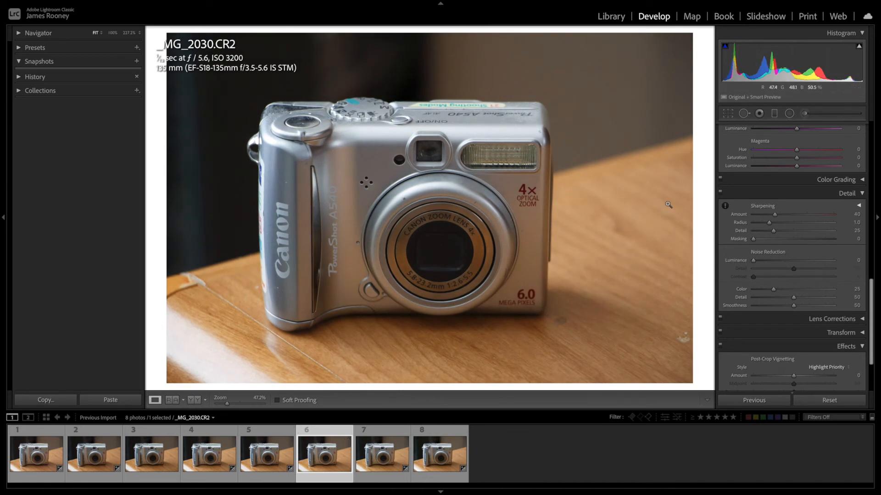
pyautogui.moveTo(753, 260); pyautogui.dragTo(801, 265)
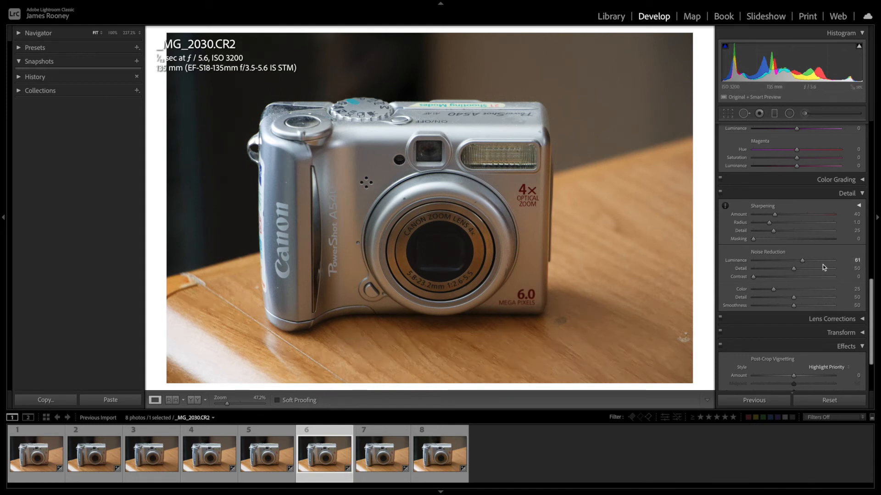
pyautogui.moveTo(805, 262); pyautogui.dragTo(806, 264)
pyautogui.press('alt')
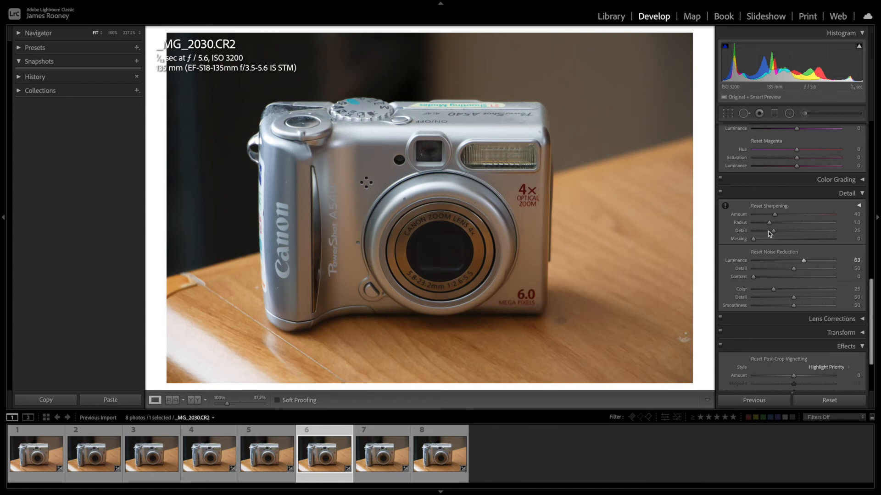
pyautogui.moveTo(755, 240); pyautogui.dragTo(819, 240)
pyautogui.moveTo(775, 214); pyautogui.dragTo(798, 214)
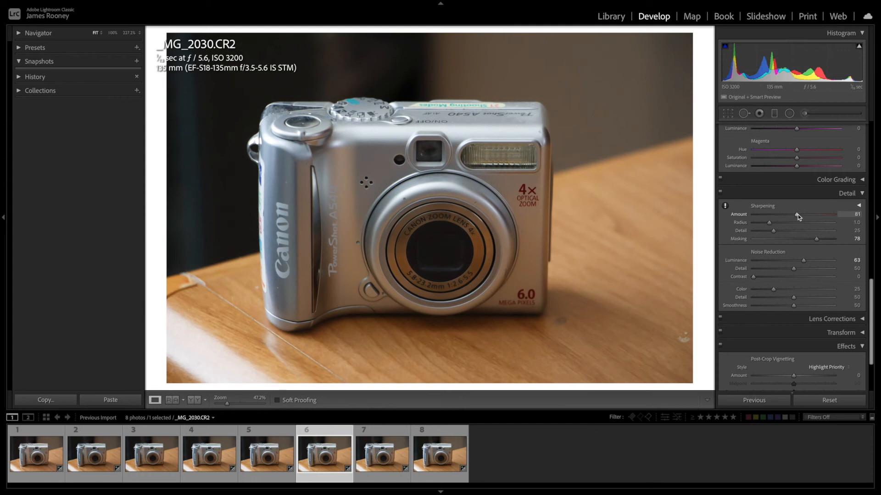
# - Examine the lens area of _MG_2030.CR2 at 100% and return to the full view
pyautogui.click(434, 241)
pyautogui.moveTo(434, 241); pyautogui.dragTo(482, 215)
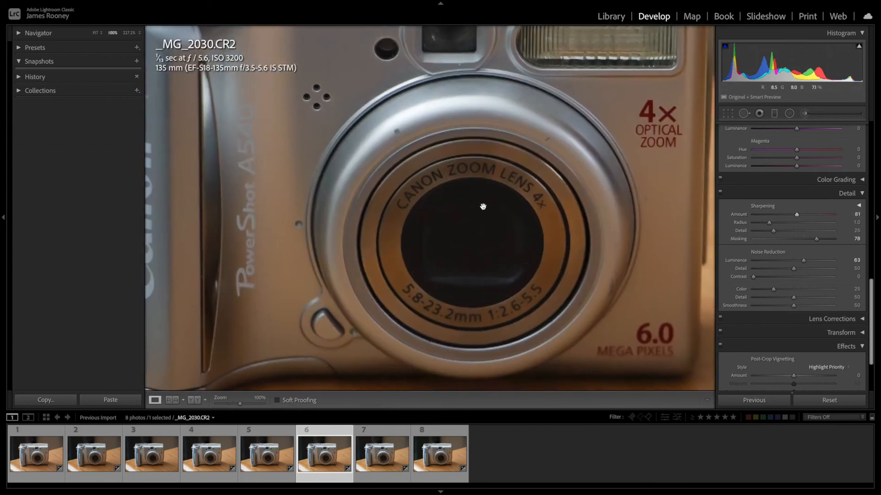
pyautogui.click(484, 198)
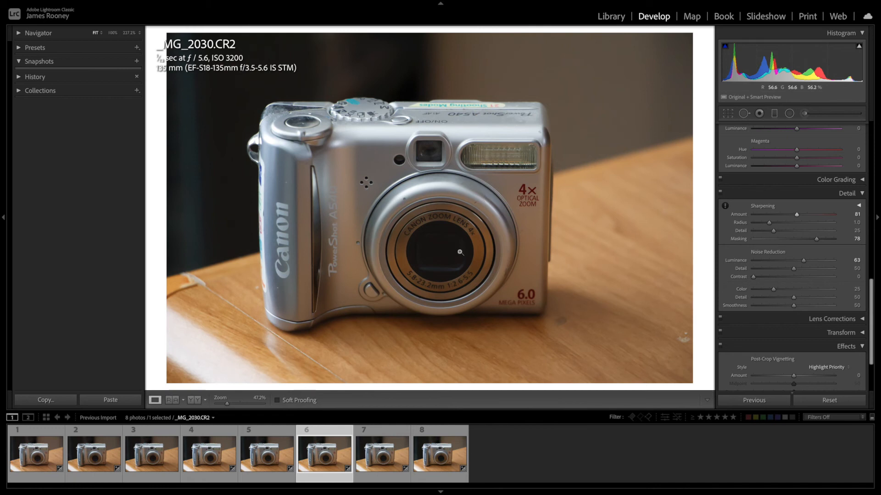
# - Compare the edited _MG_2032.CR2 (ISO 12800) with the unedited _MG_2031.CR2 (ISO 6400), ending on _MG_2032.CR2
pyautogui.click(436, 463)
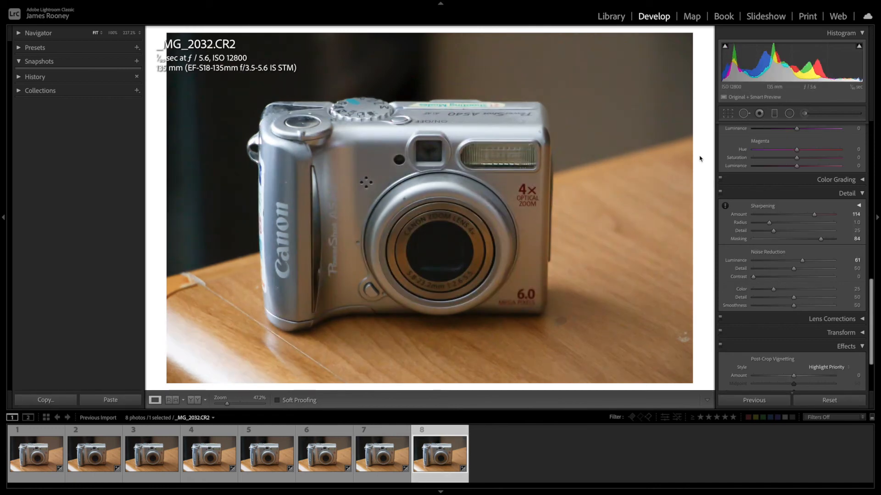
pyautogui.click(386, 456)
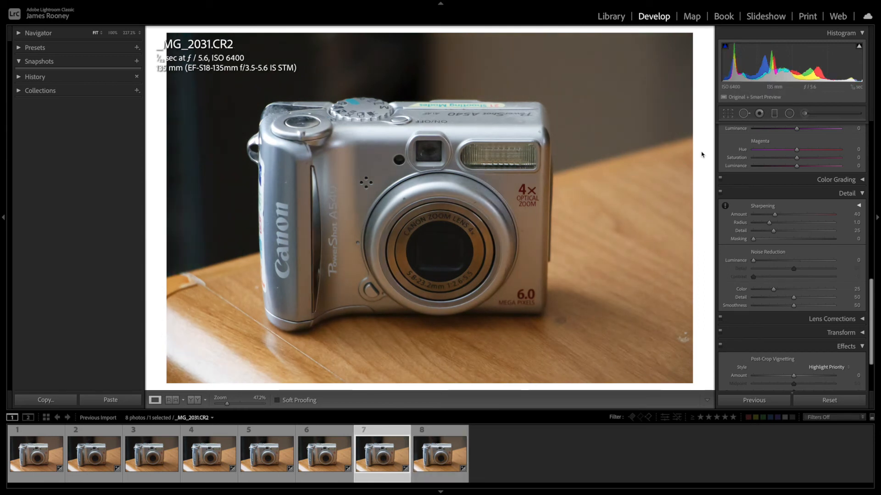
pyautogui.click(439, 457)
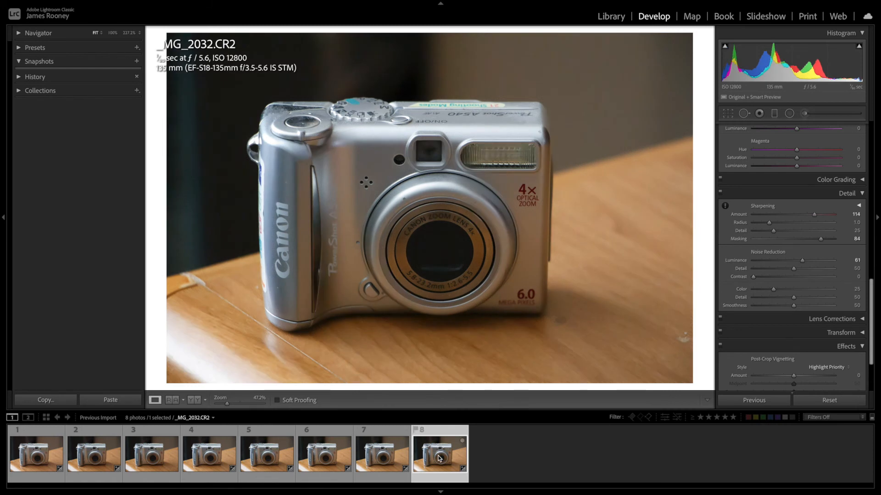